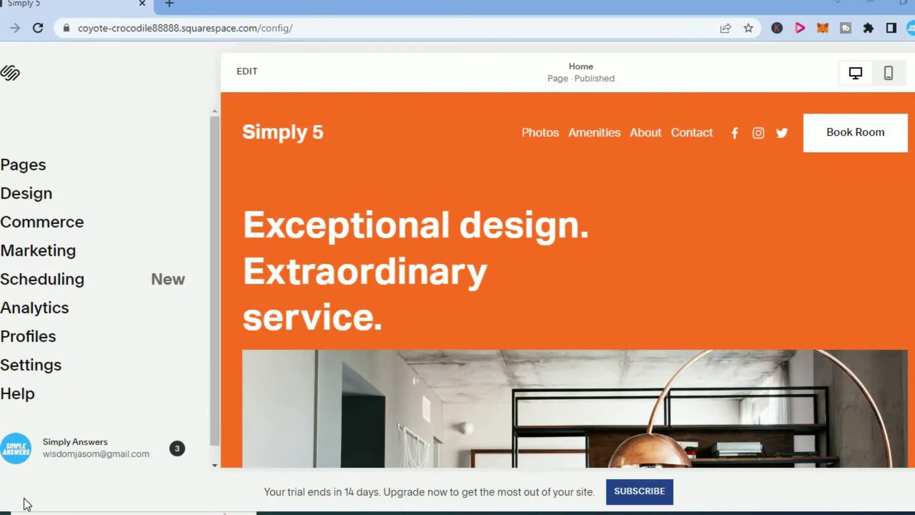
Step: Open the Design section from the left sidebar
{"action": "left_click", "coordinate": [32, 199]}
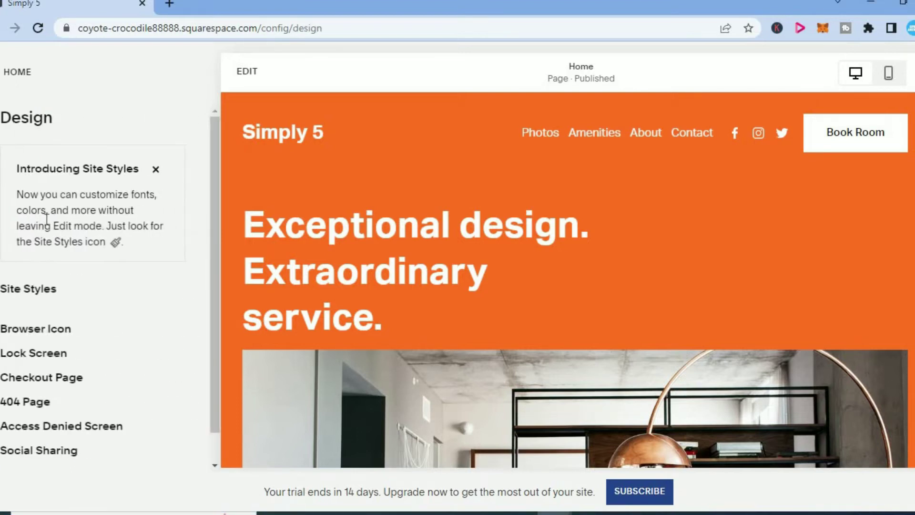
Step: Open Site Styles from the Design panel
{"action": "left_click", "coordinate": [53, 293]}
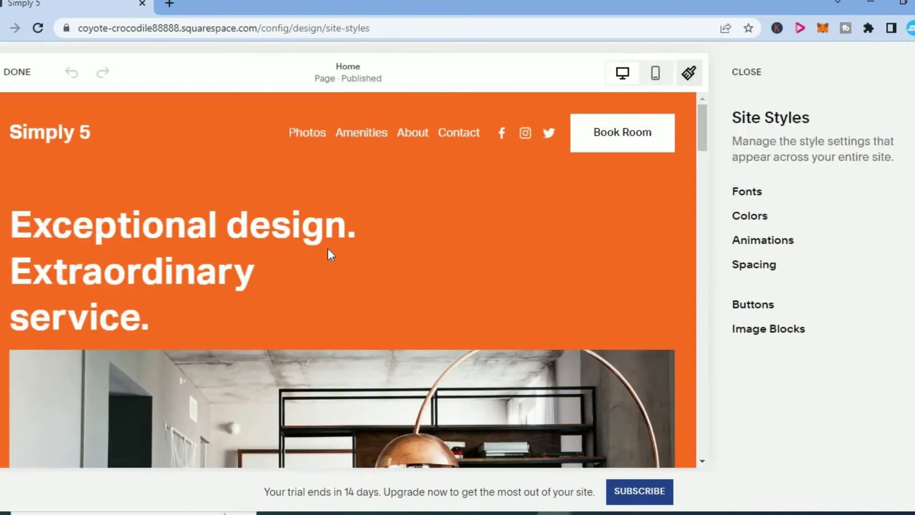
Step: Open Fonts and raise the Aktiv Grotesk base size above 16px toward 20px
{"action": "left_click", "coordinate": [751, 193]}
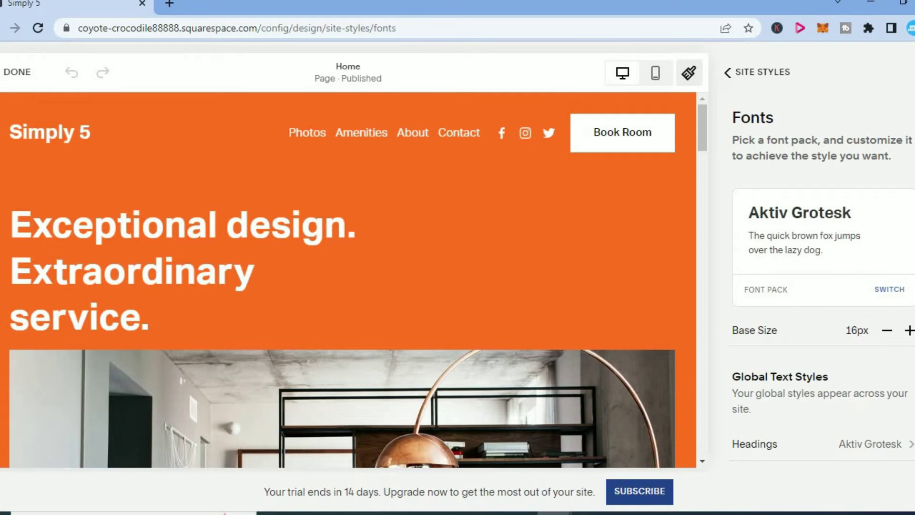
{"action": "scroll", "coordinate": [822, 286], "scroll_direction": "down", "scroll_amount": 1}
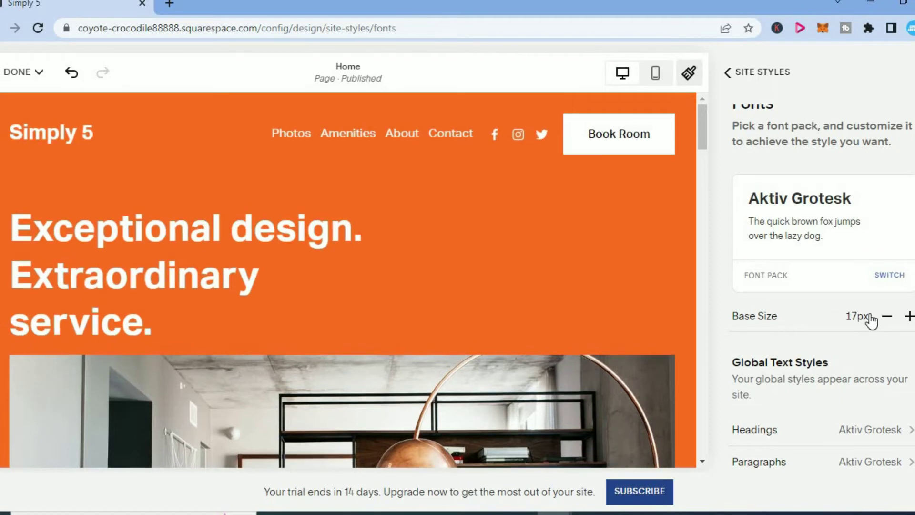
{"action": "left_click", "coordinate": [910, 315]}
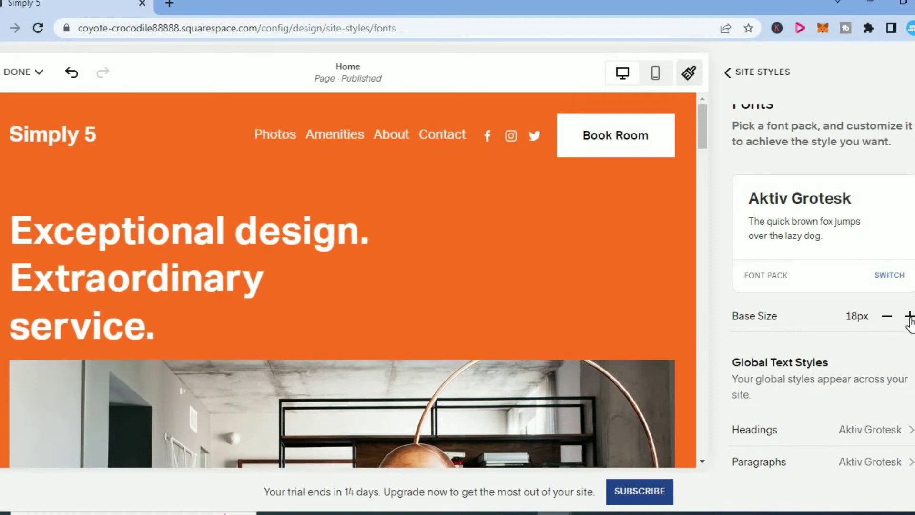
{"action": "left_click", "coordinate": [909, 316]}
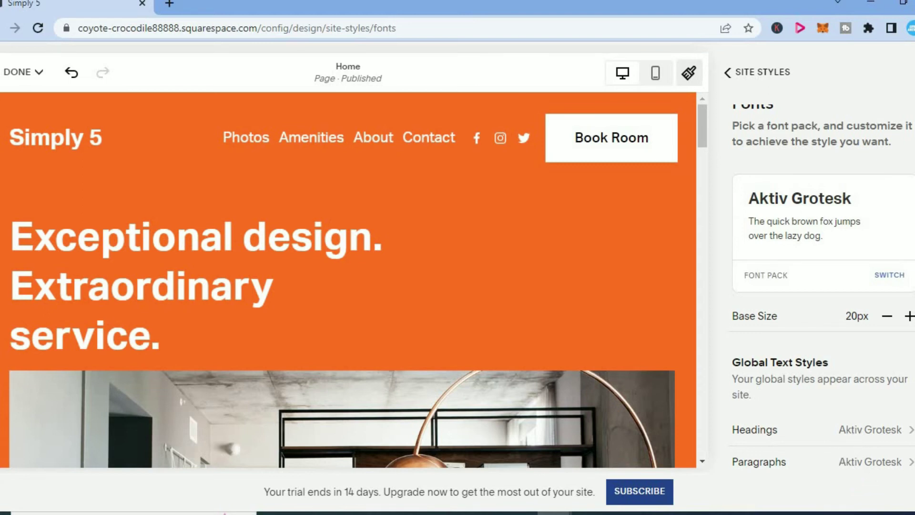
{"action": "scroll", "coordinate": [822, 286], "scroll_direction": "down", "scroll_amount": 2}
{"action": "scroll", "coordinate": [822, 286], "scroll_direction": "down", "scroll_amount": 1}
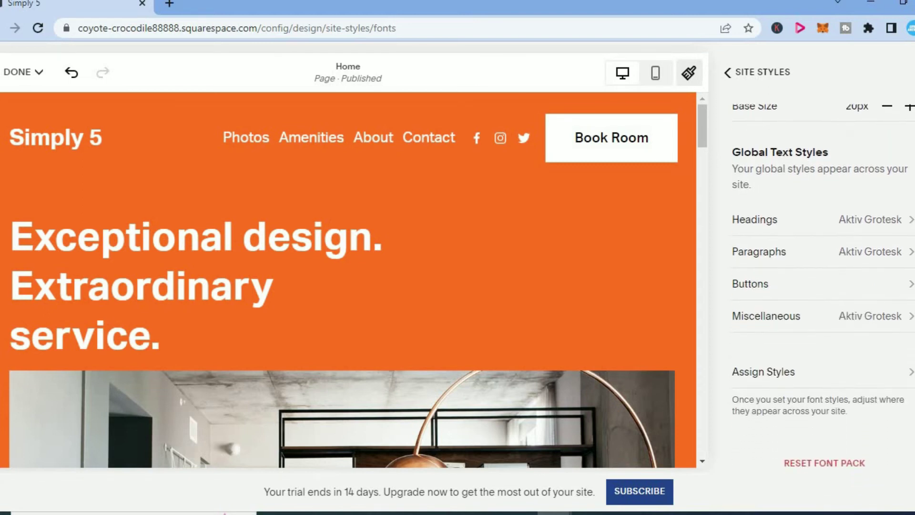
{"action": "scroll", "coordinate": [822, 286], "scroll_direction": "up", "scroll_amount": 1}
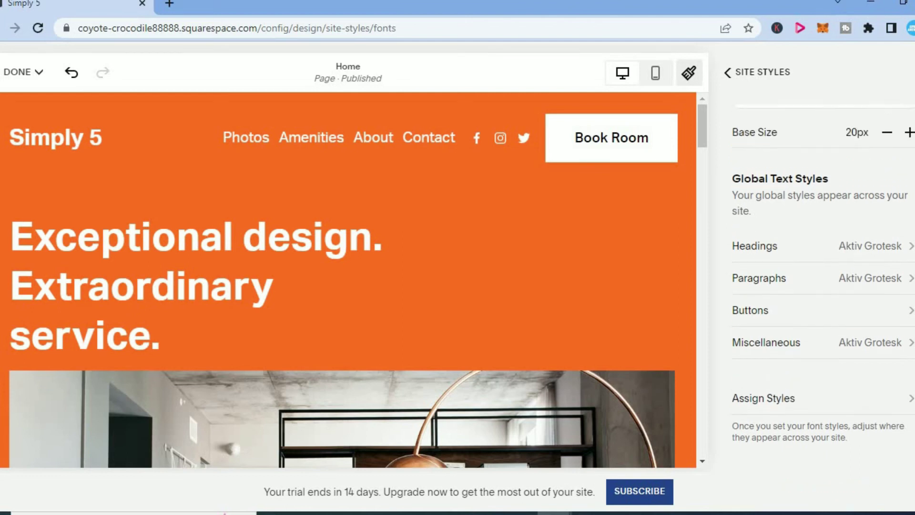
{"action": "scroll", "coordinate": [821, 286], "scroll_direction": "up", "scroll_amount": 1}
{"action": "scroll", "coordinate": [822, 287], "scroll_direction": "up", "scroll_amount": 1}
{"action": "scroll", "coordinate": [822, 286], "scroll_direction": "up", "scroll_amount": 1}
{"action": "scroll", "coordinate": [821, 286], "scroll_direction": "up", "scroll_amount": 1}
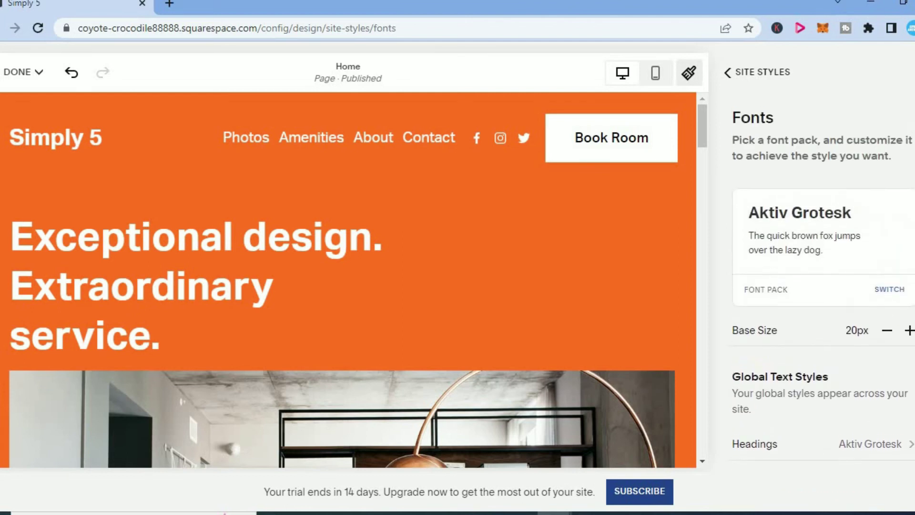
Step: Return to the Site Styles overview and save the 20px base font size
{"action": "left_click", "coordinate": [727, 80]}
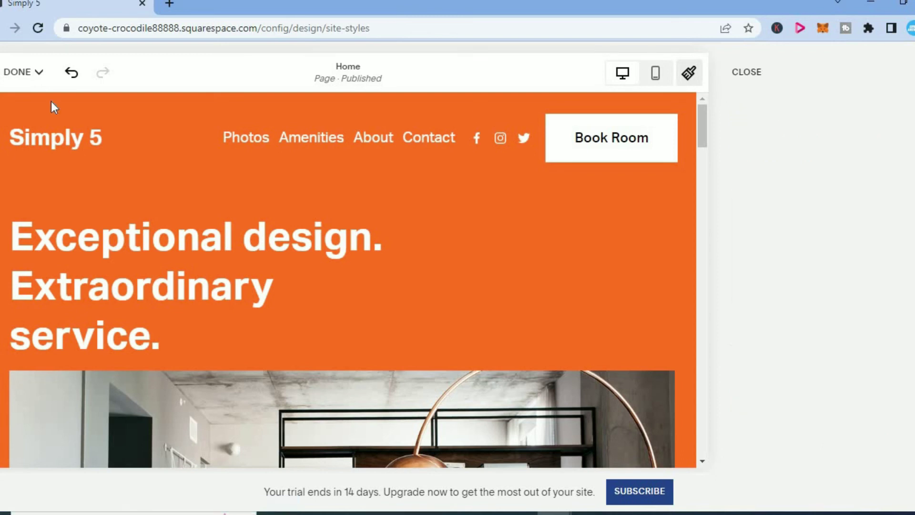
{"action": "left_click", "coordinate": [34, 75]}
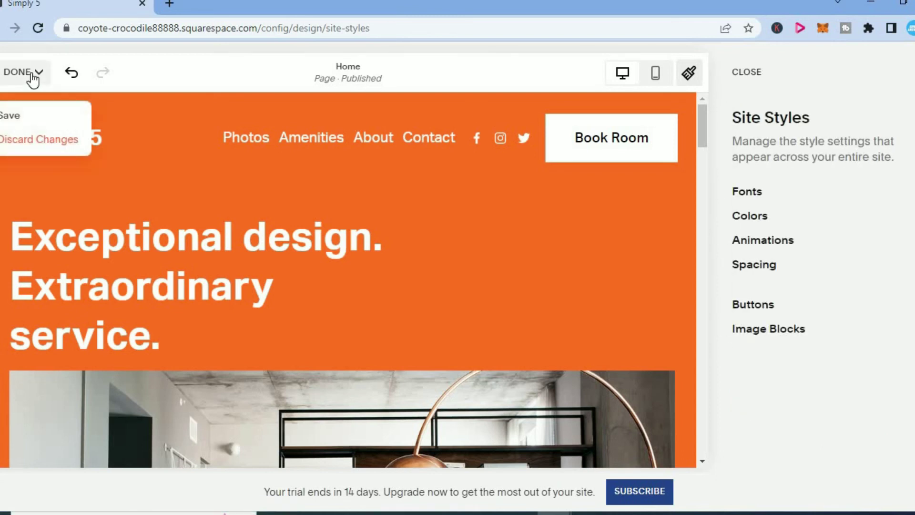
{"action": "left_click", "coordinate": [19, 119]}
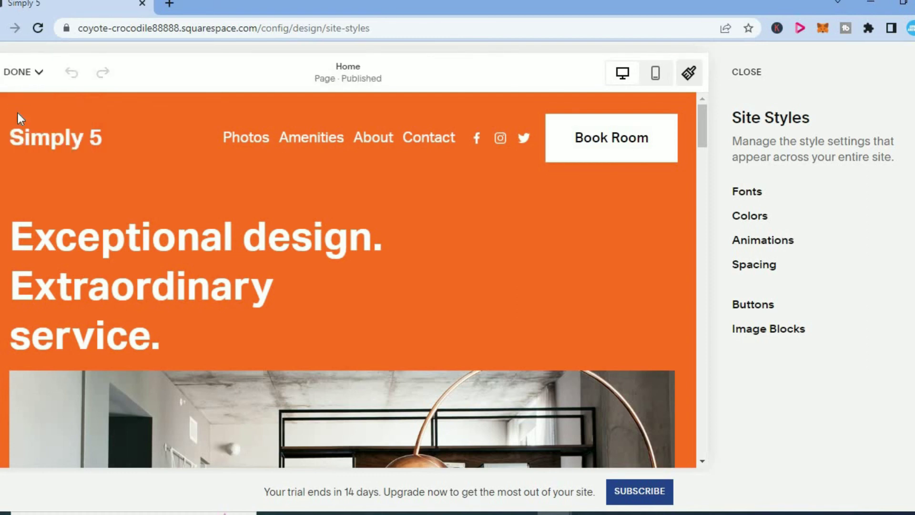